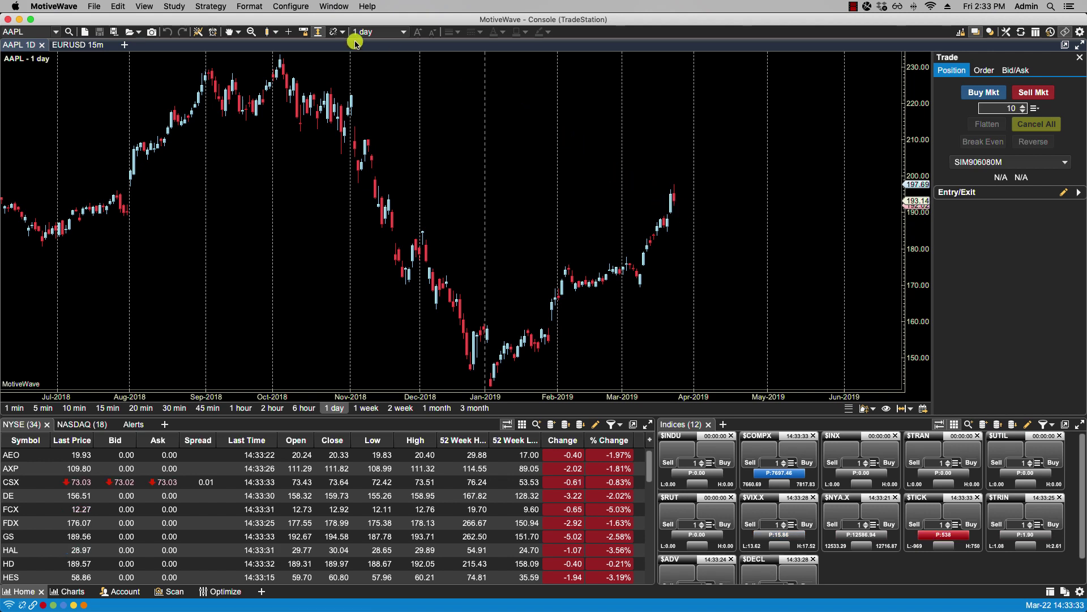
Step: Open Preferences on General › Trading Hours and select the Nasdaq set
{"action": "left_click", "coordinate": [303, 8]}
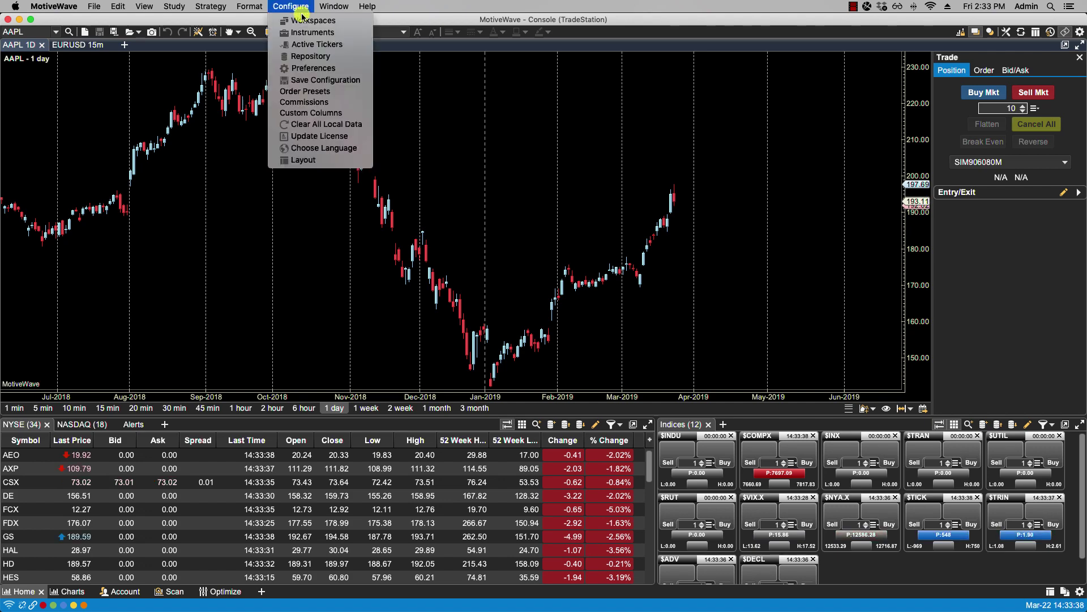
{"action": "left_click", "coordinate": [309, 68]}
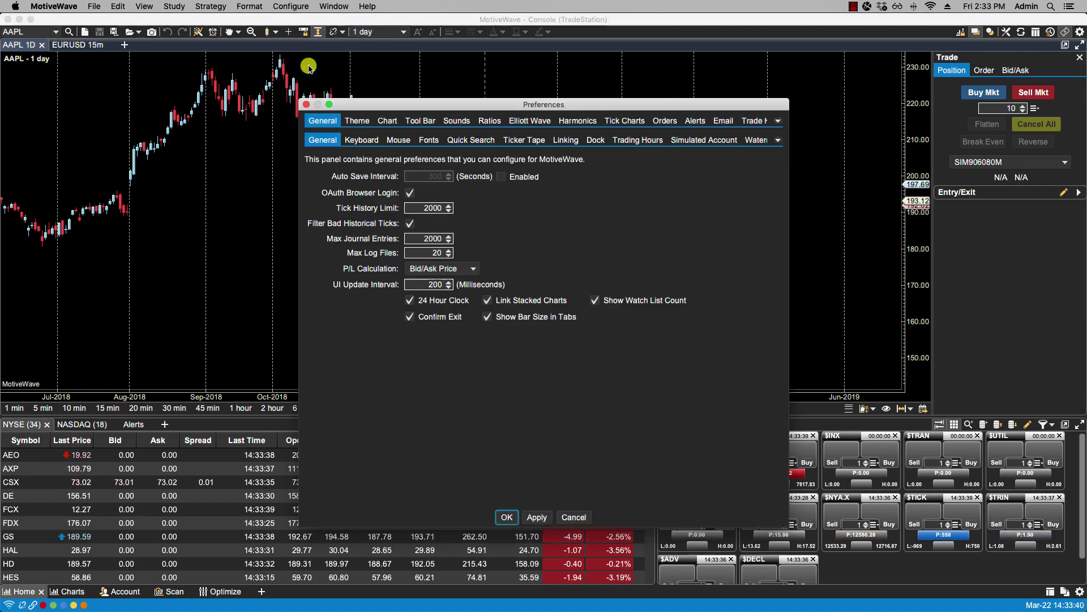
{"action": "left_click", "coordinate": [624, 147]}
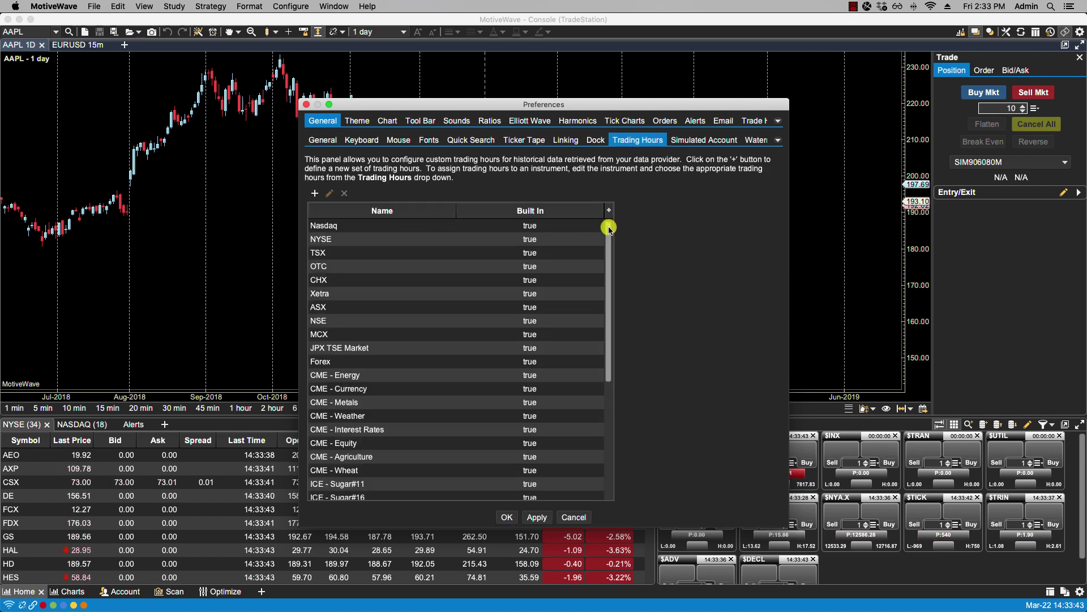
{"action": "left_click_drag", "start_coordinate": [608, 228], "coordinate": [571, 228]}
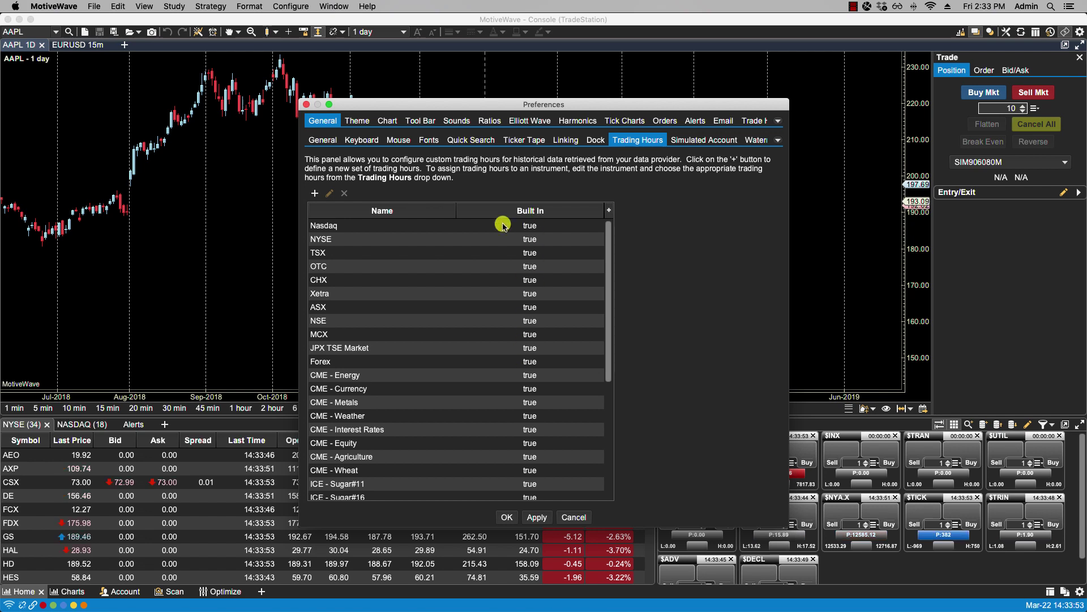
{"action": "left_click", "coordinate": [397, 226]}
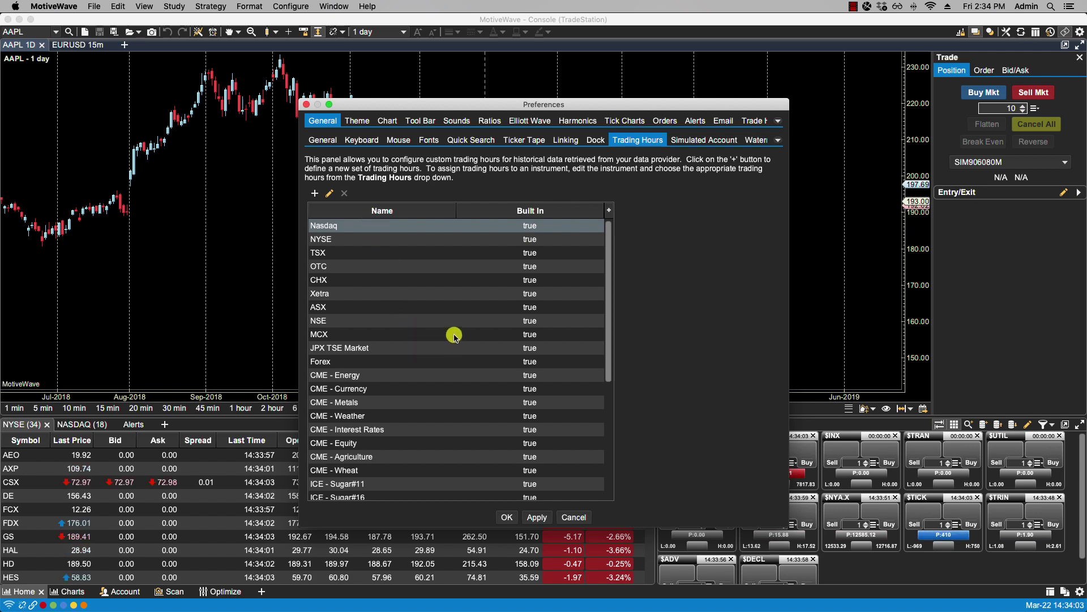
Step: Cancel Preferences, check AAPL's Advanced trading hours show Nasdaq, and cancel Edit Instrument
{"action": "left_click", "coordinate": [574, 517]}
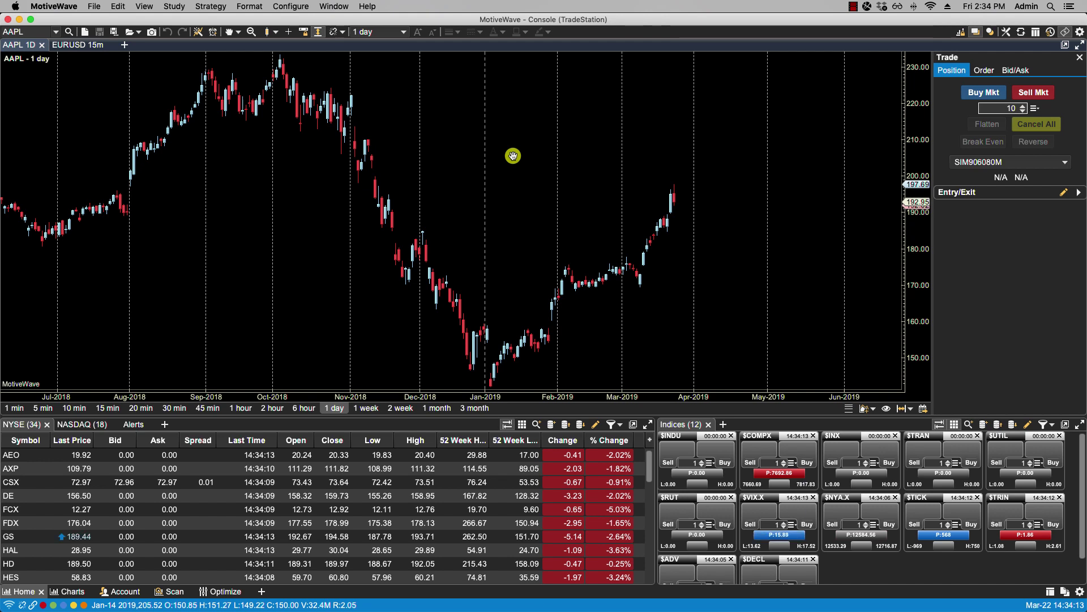
{"action": "right_click", "coordinate": [521, 147]}
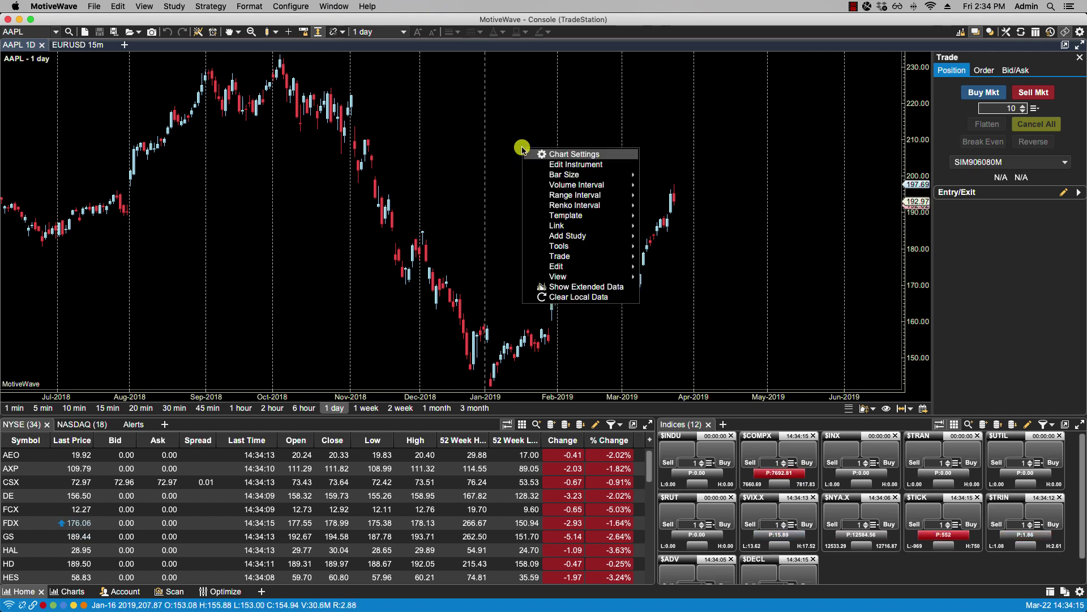
{"action": "left_click", "coordinate": [554, 165]}
{"action": "left_click", "coordinate": [496, 207]}
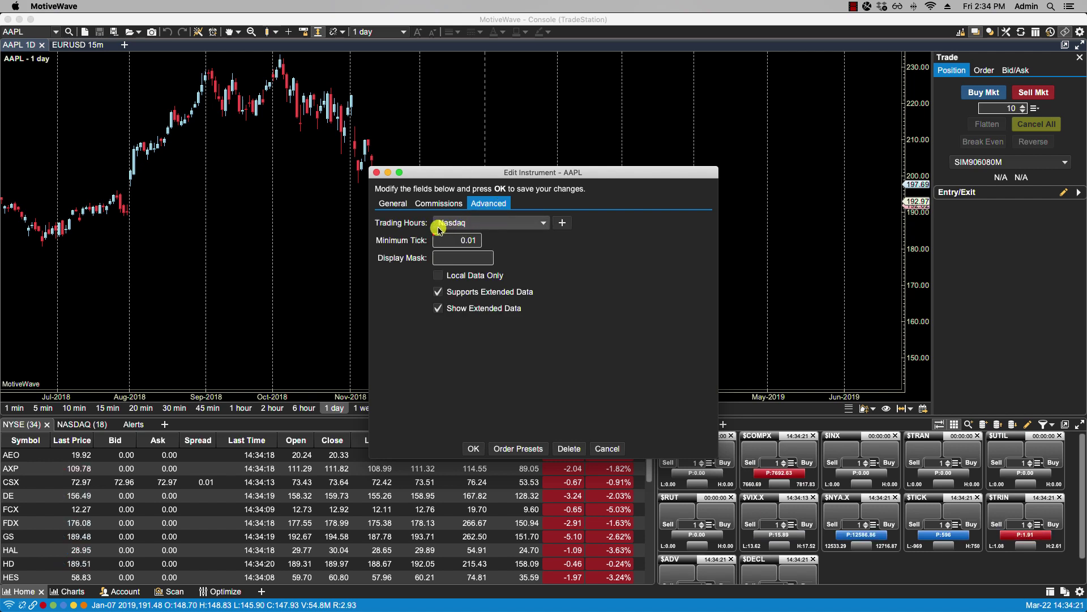
{"action": "left_click", "coordinate": [544, 224]}
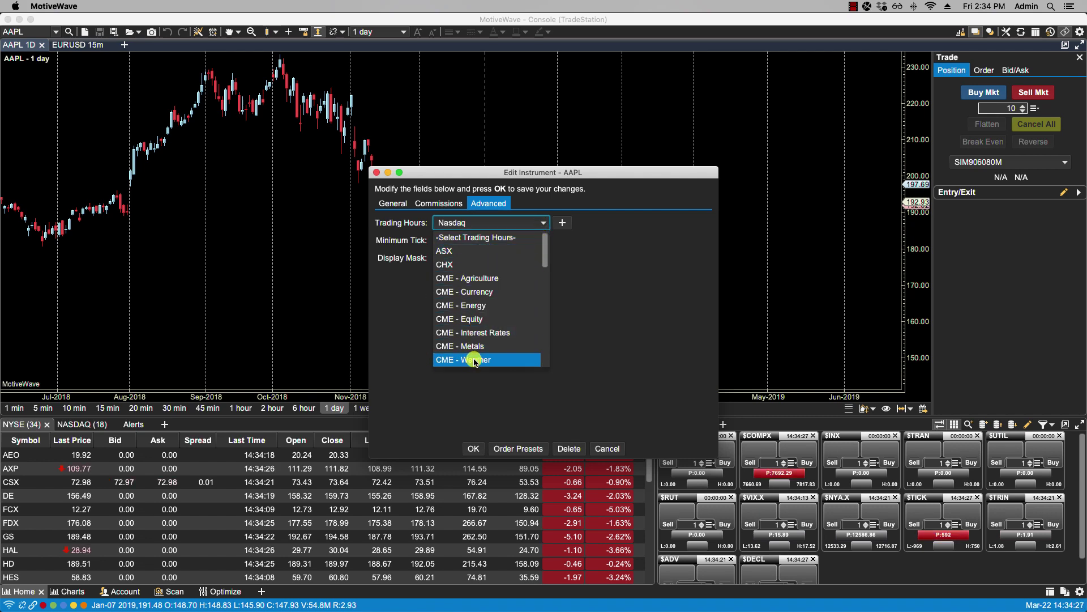
{"action": "left_click", "coordinate": [599, 237]}
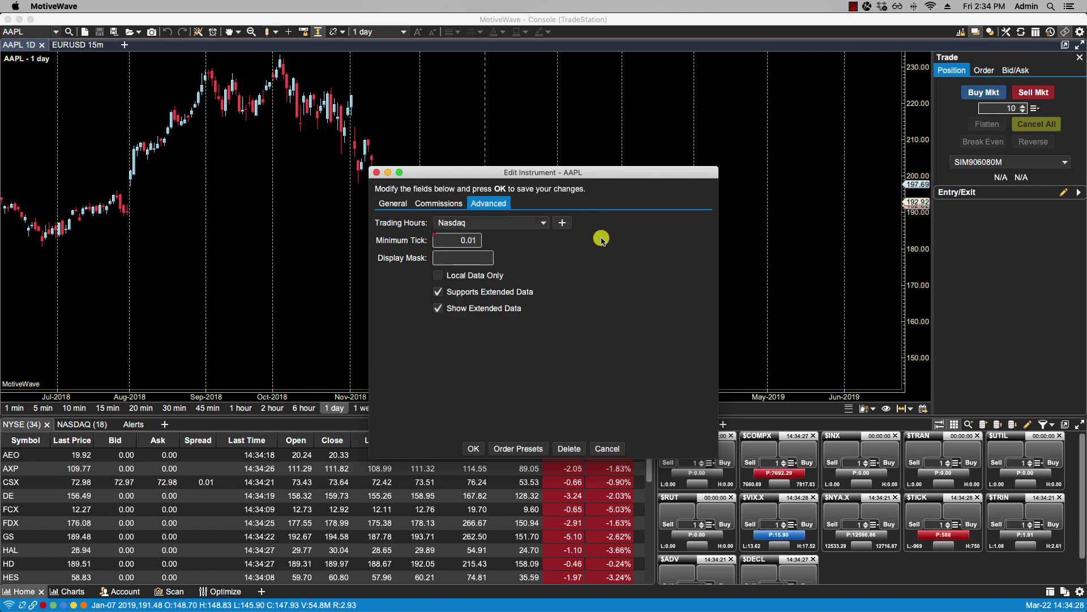
{"action": "left_click", "coordinate": [603, 449]}
Step: Open Manage Instruments, filter the Symbol to AAPL, and select it
{"action": "left_click", "coordinate": [284, 7]}
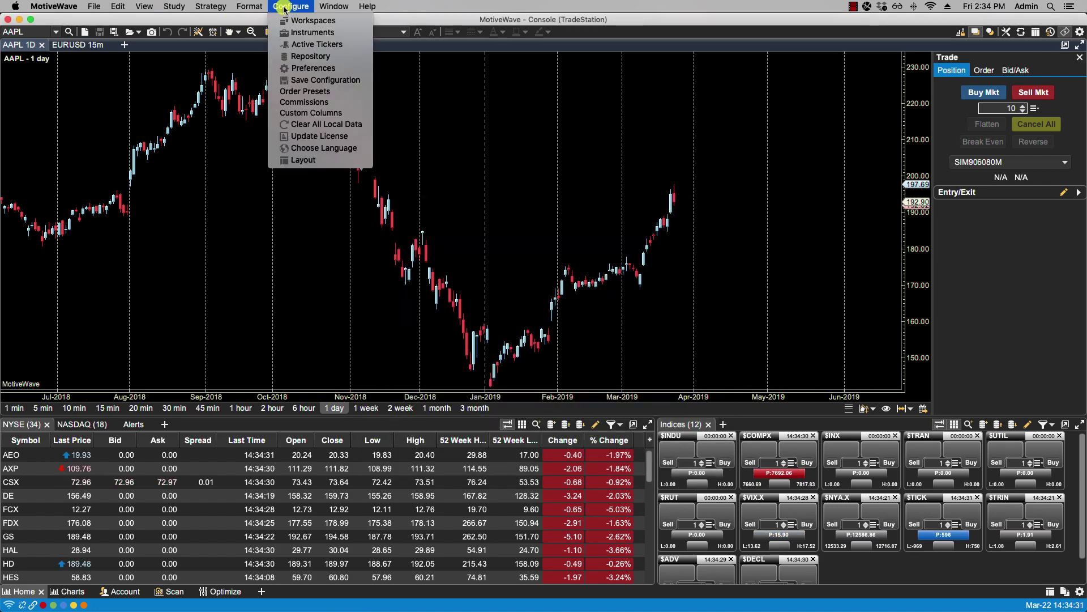
{"action": "left_click", "coordinate": [298, 33]}
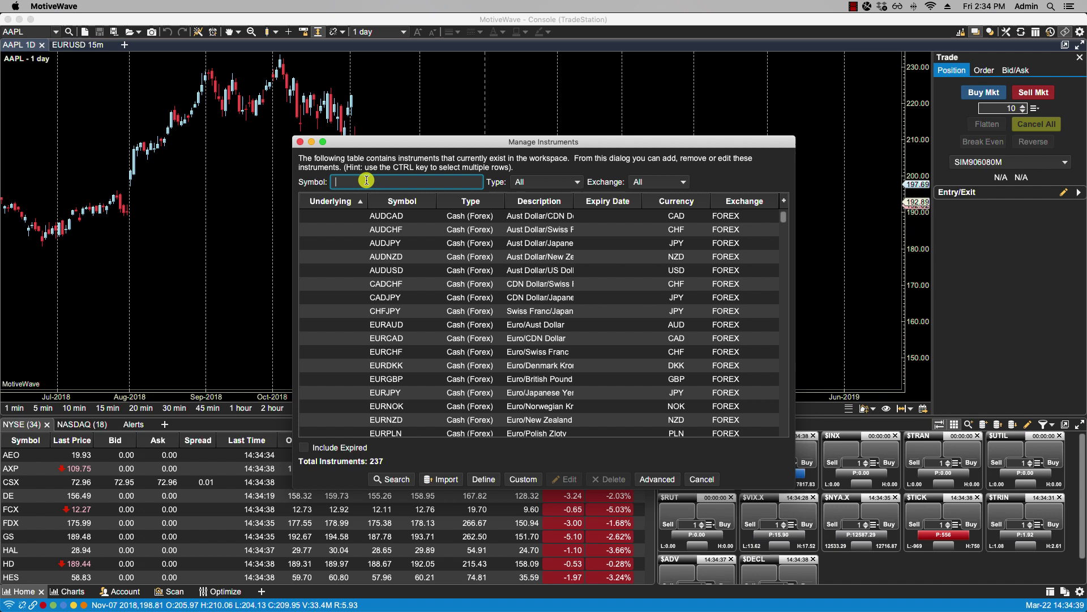
{"action": "type", "text": "AAPL"}
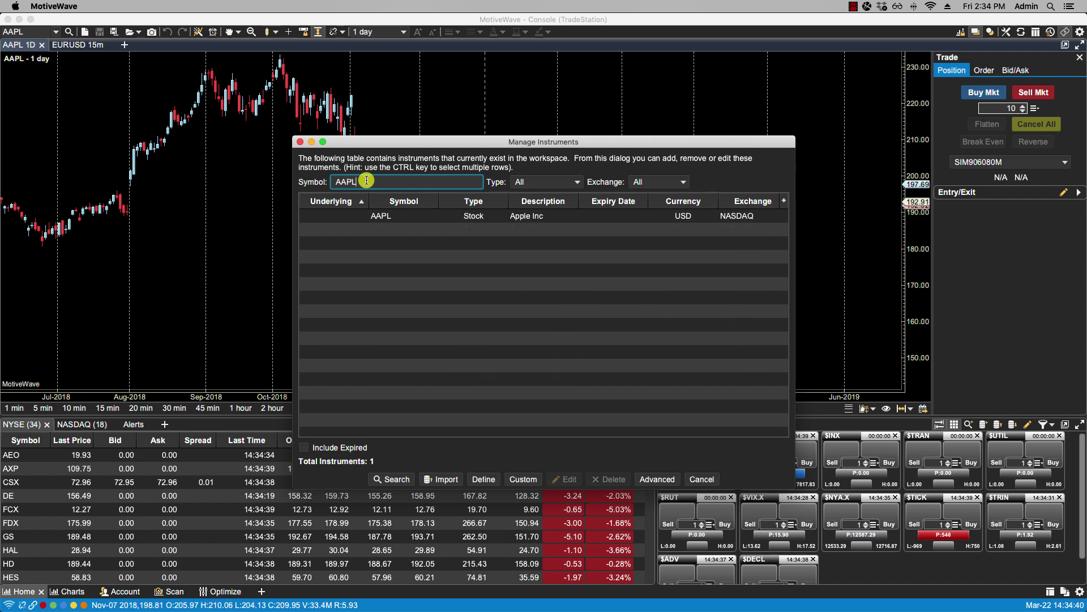
{"action": "left_click", "coordinate": [440, 216]}
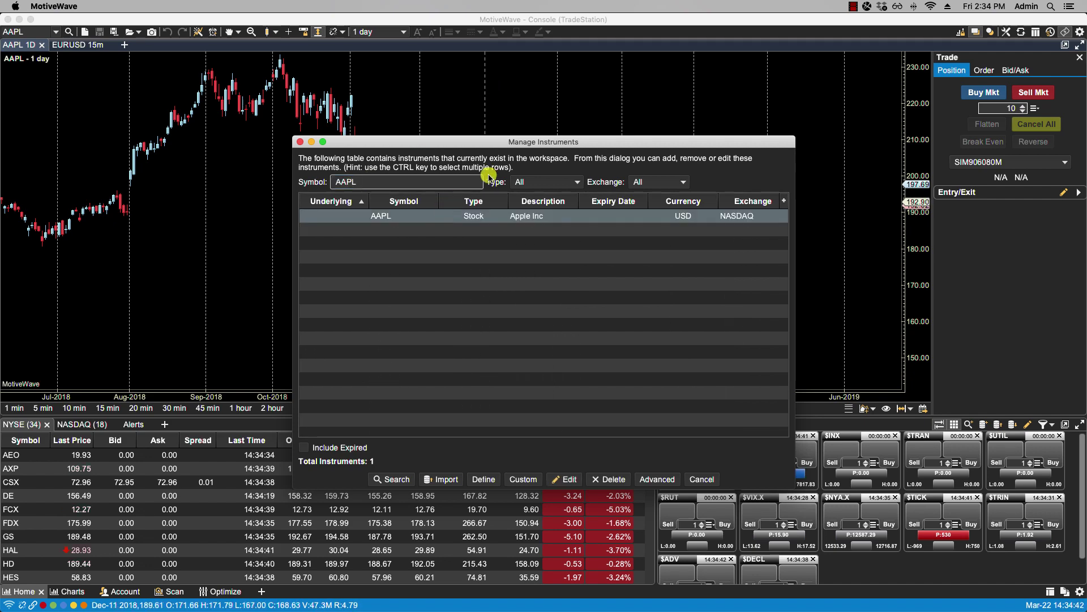
Step: Edit AAPL, confirm its Advanced trading hours remain Nasdaq, and cancel
{"action": "left_click", "coordinate": [566, 480]}
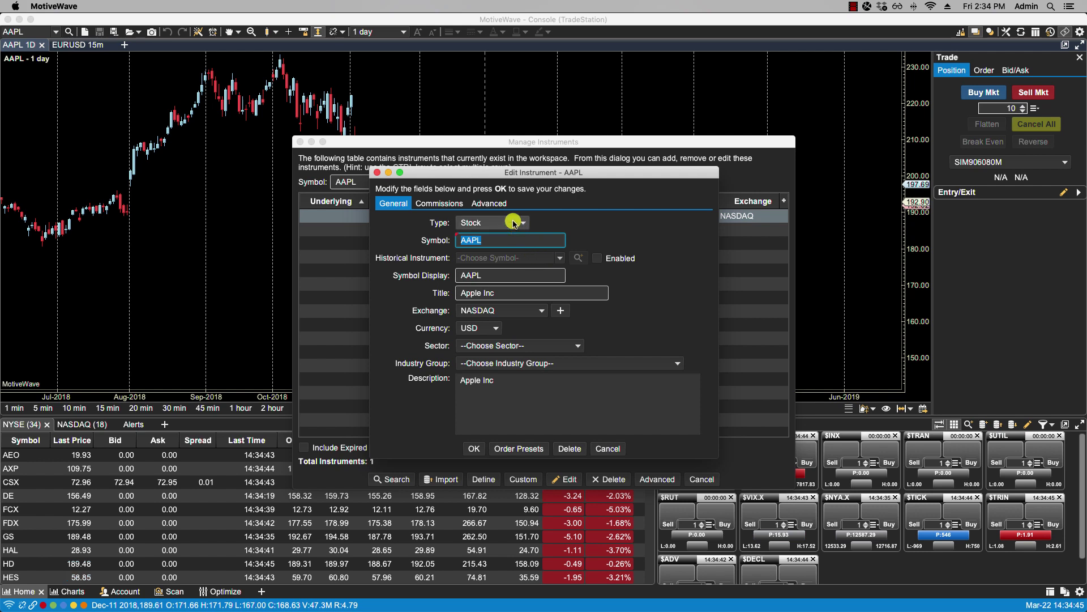
{"action": "left_click", "coordinate": [499, 206]}
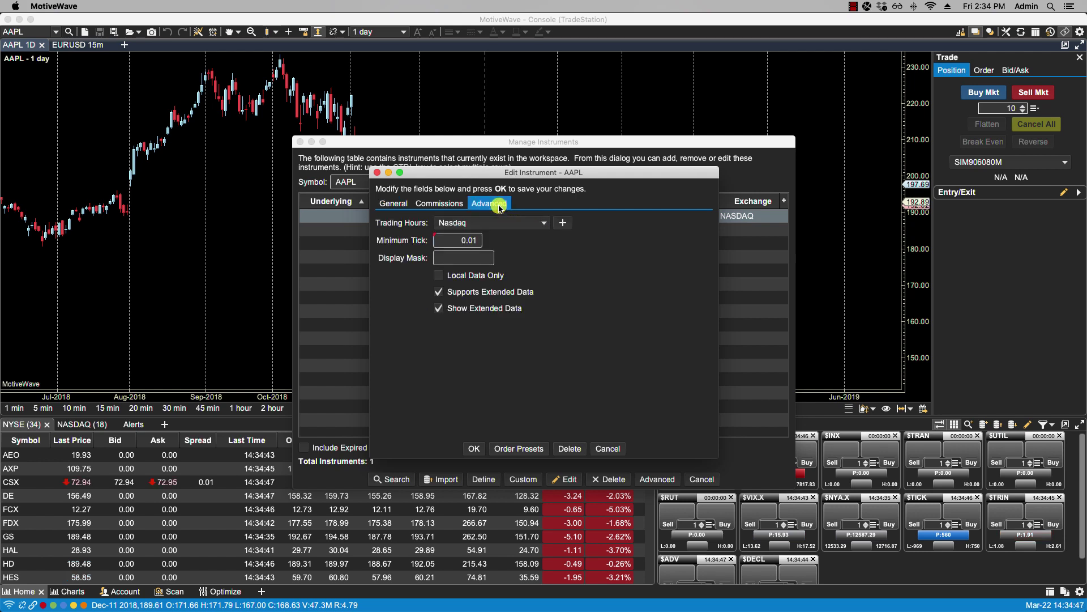
{"action": "left_click", "coordinate": [523, 225]}
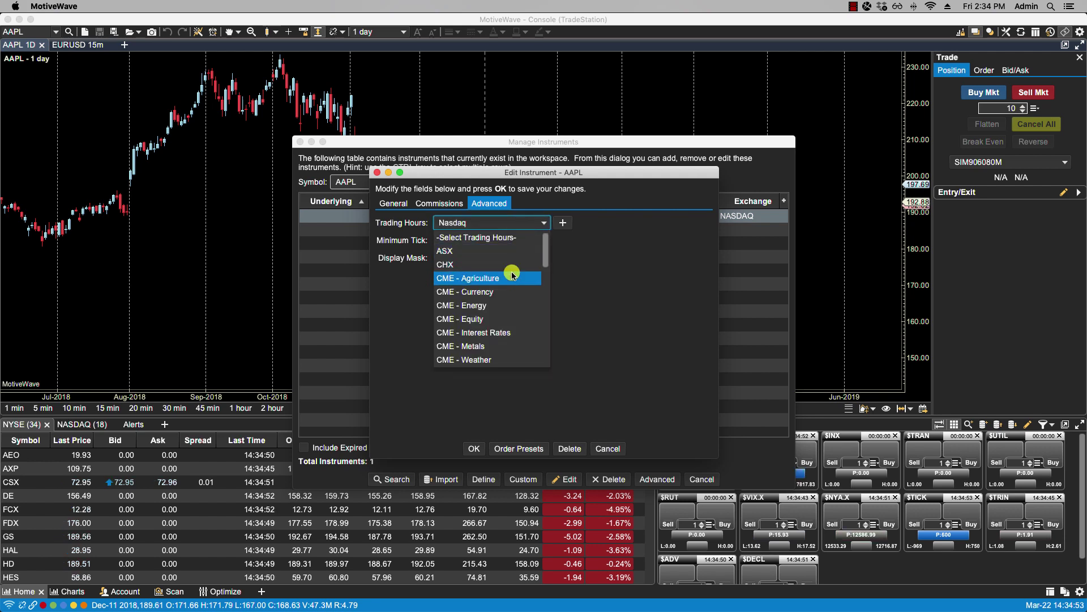
{"action": "mouse_move", "coordinate": [544, 244]}
{"action": "left_mouse_down"}
{"action": "mouse_move", "coordinate": [543, 346]}
{"action": "mouse_move", "coordinate": [543, 236]}
{"action": "mouse_move", "coordinate": [542, 357]}
{"action": "mouse_move", "coordinate": [539, 236]}
{"action": "left_mouse_up"}
{"action": "left_click", "coordinate": [601, 266]}
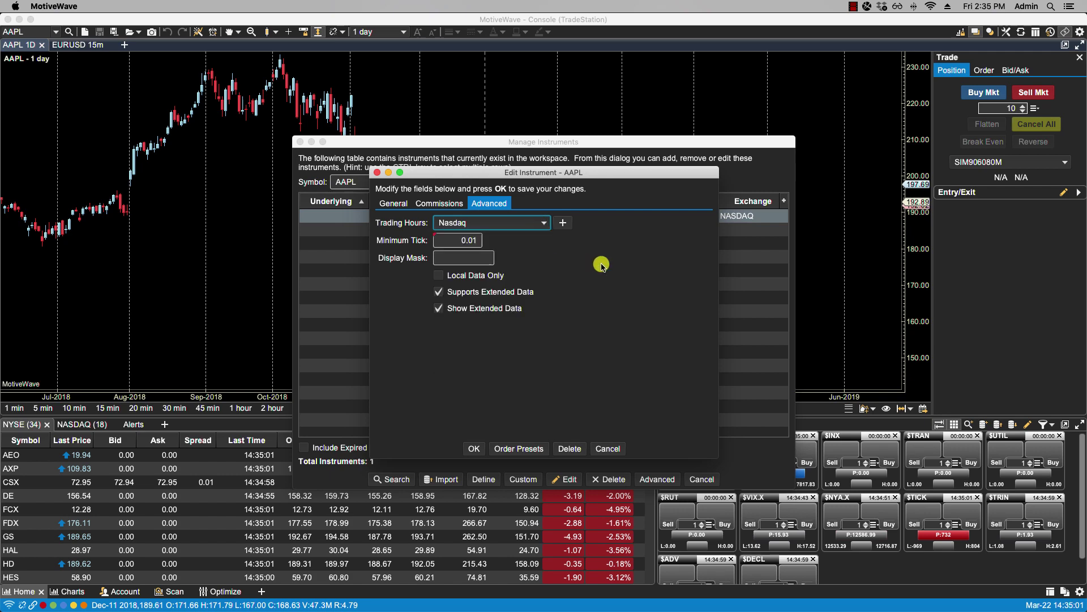
{"action": "left_click", "coordinate": [608, 448]}
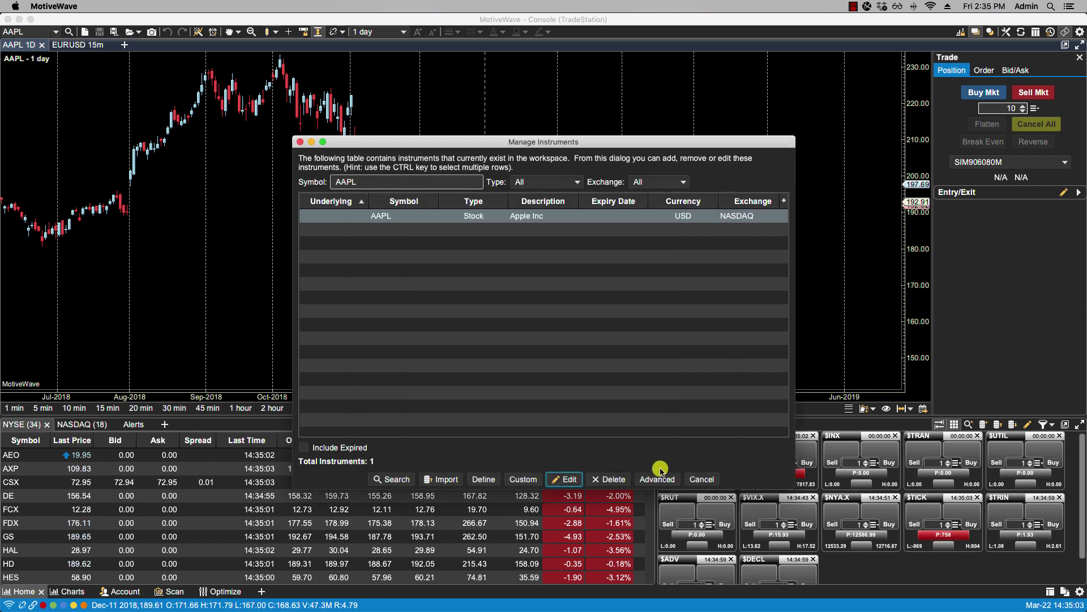
Step: Close Manage Instruments and reopen Preferences › Trading Hours with Nasdaq selected
{"action": "left_click", "coordinate": [696, 481]}
{"action": "left_click", "coordinate": [290, 6]}
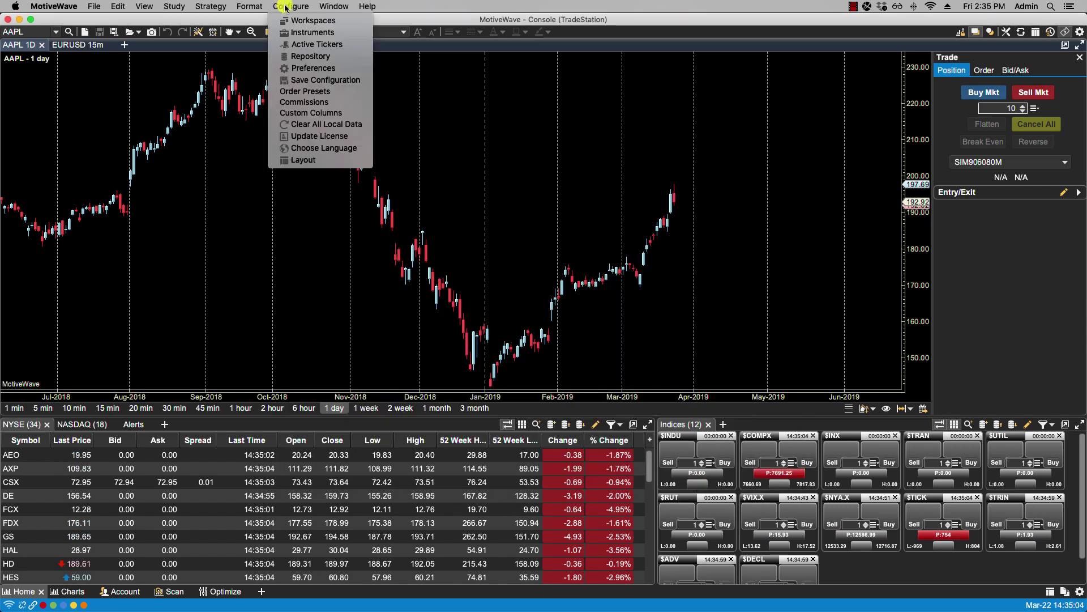
{"action": "left_click", "coordinate": [312, 67]}
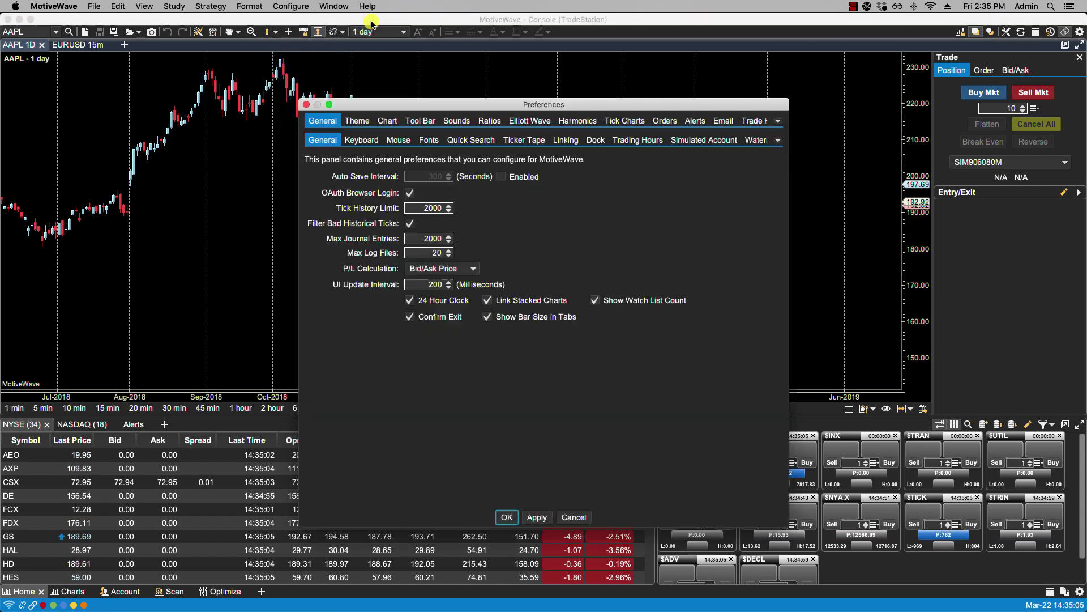
{"action": "left_click", "coordinate": [632, 146]}
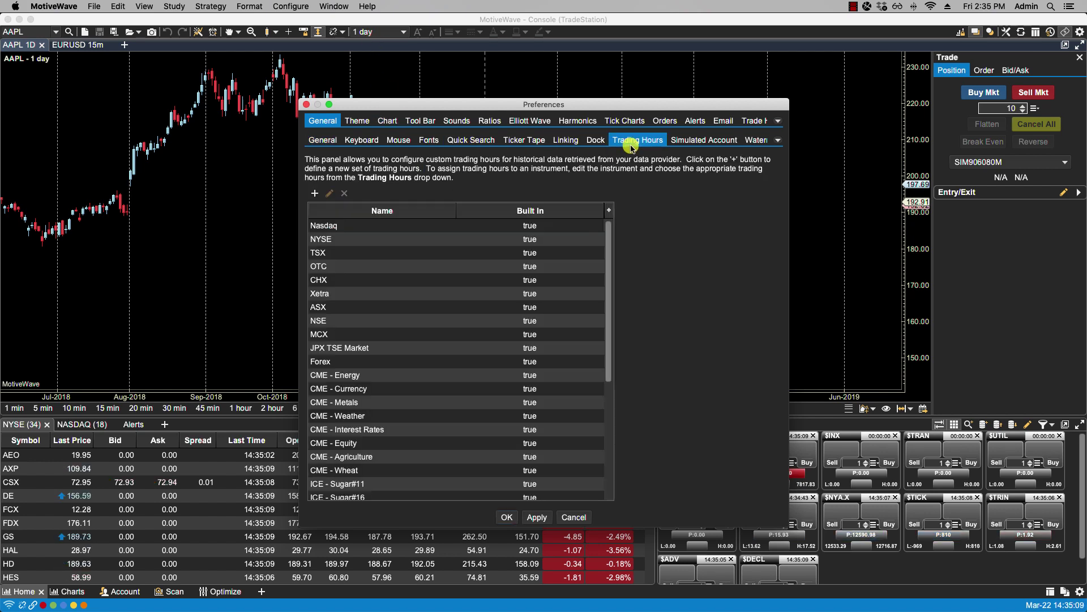
{"action": "left_click", "coordinate": [355, 227]}
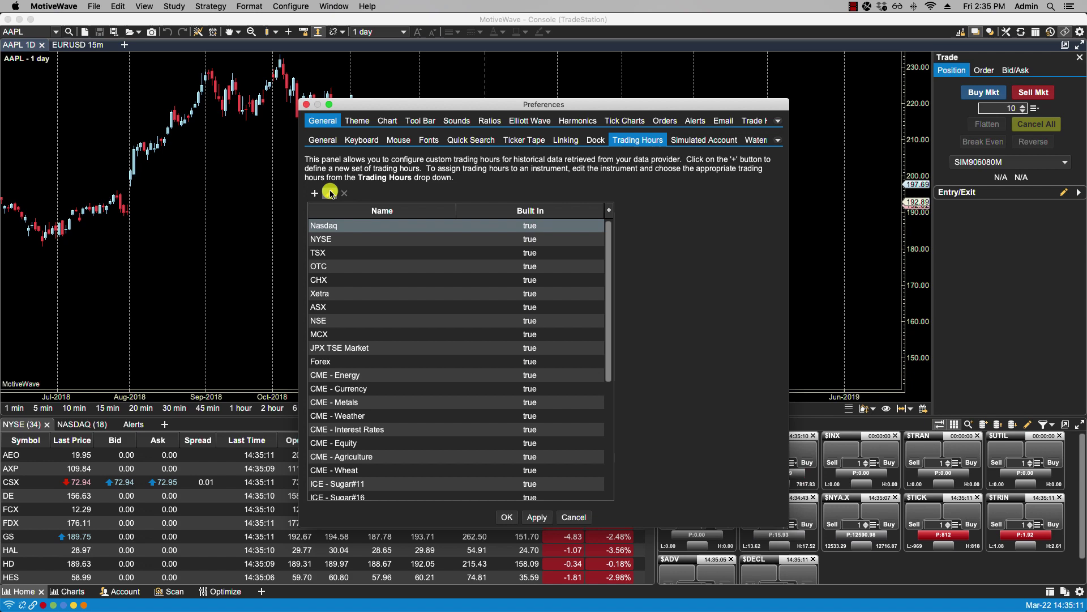
Step: Open the Nasdaq trading hours definition to review its sessions, then cancel it
{"action": "left_click", "coordinate": [329, 193]}
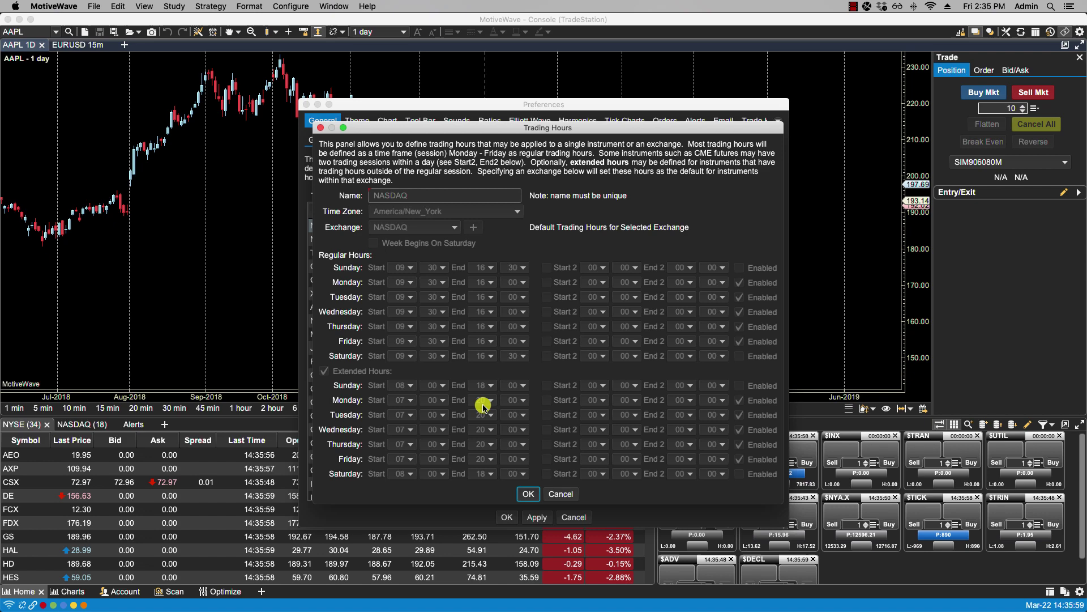
{"action": "left_click", "coordinate": [558, 494]}
Step: Cancel Preferences and turn on Show Extended Data for the AAPL daily chart
{"action": "left_click", "coordinate": [573, 517]}
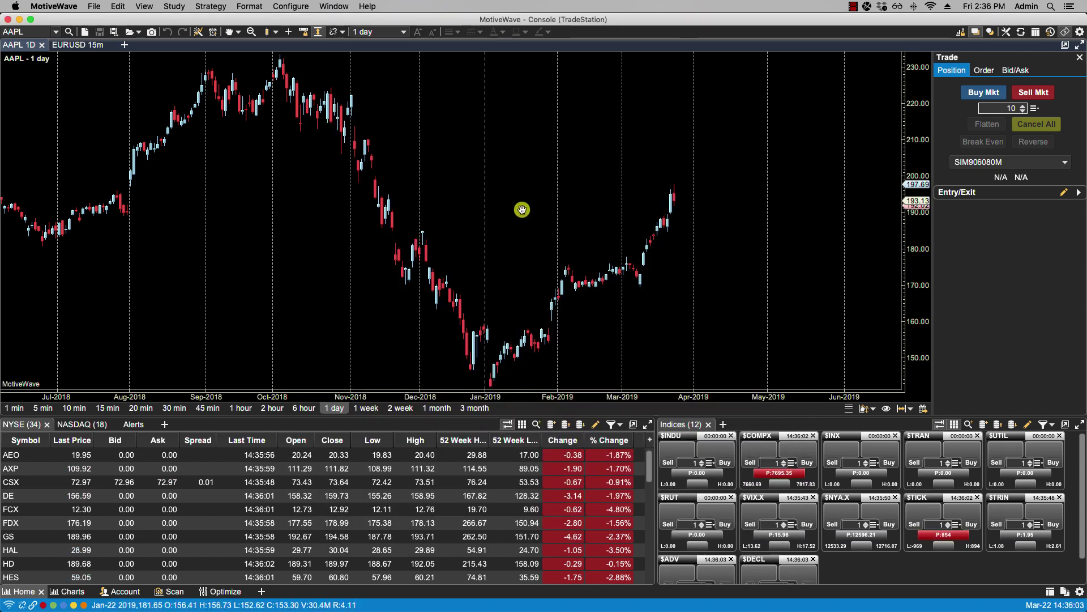
{"action": "right_click", "coordinate": [498, 145]}
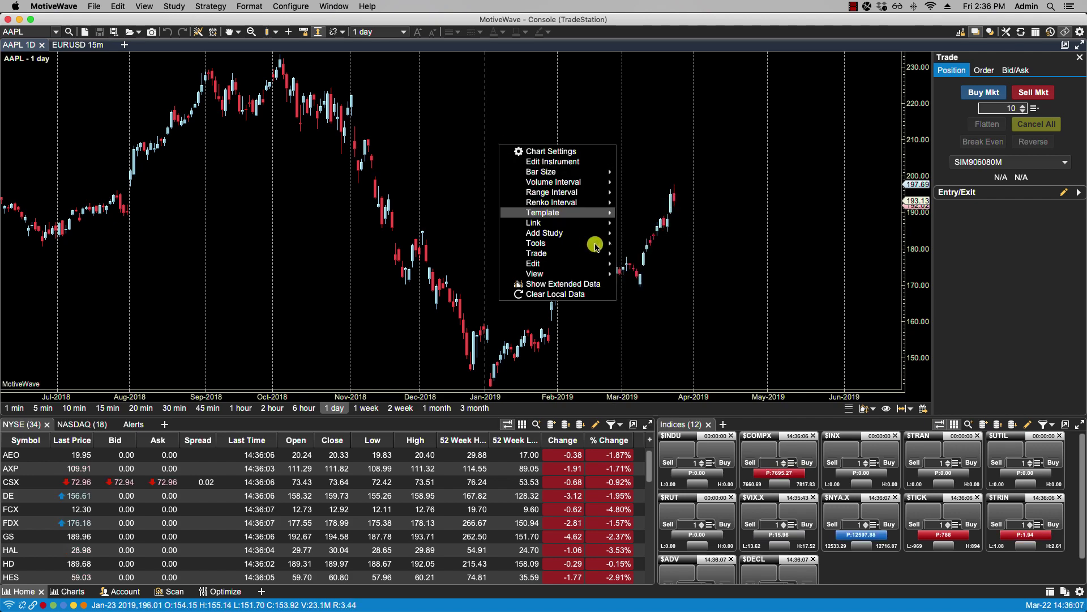
{"action": "left_click", "coordinate": [606, 288]}
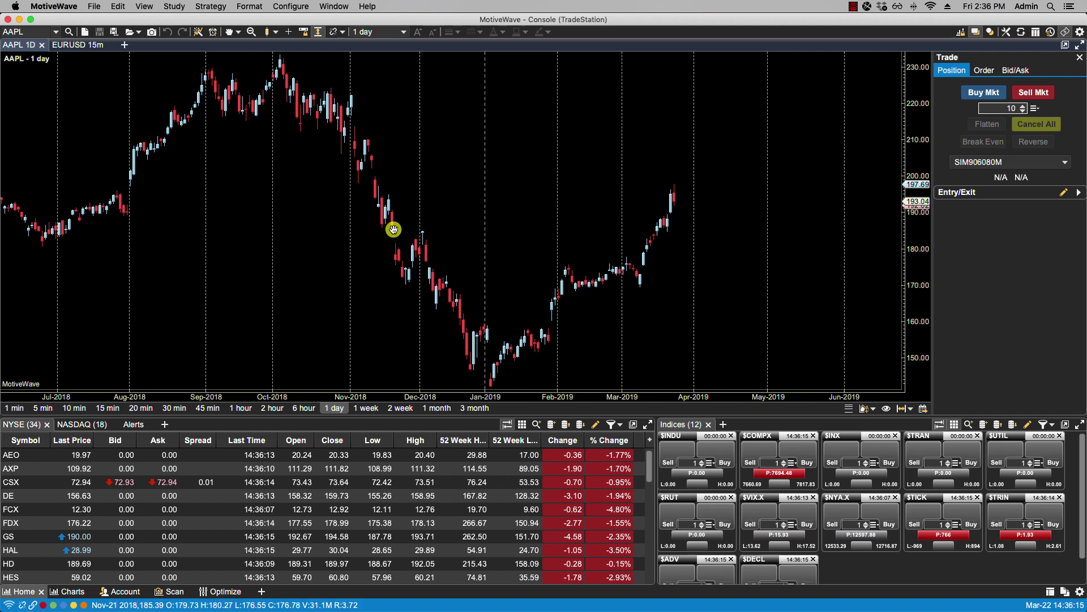
{"action": "left_click_drag", "start_coordinate": [355, 232], "coordinate": [381, 233]}
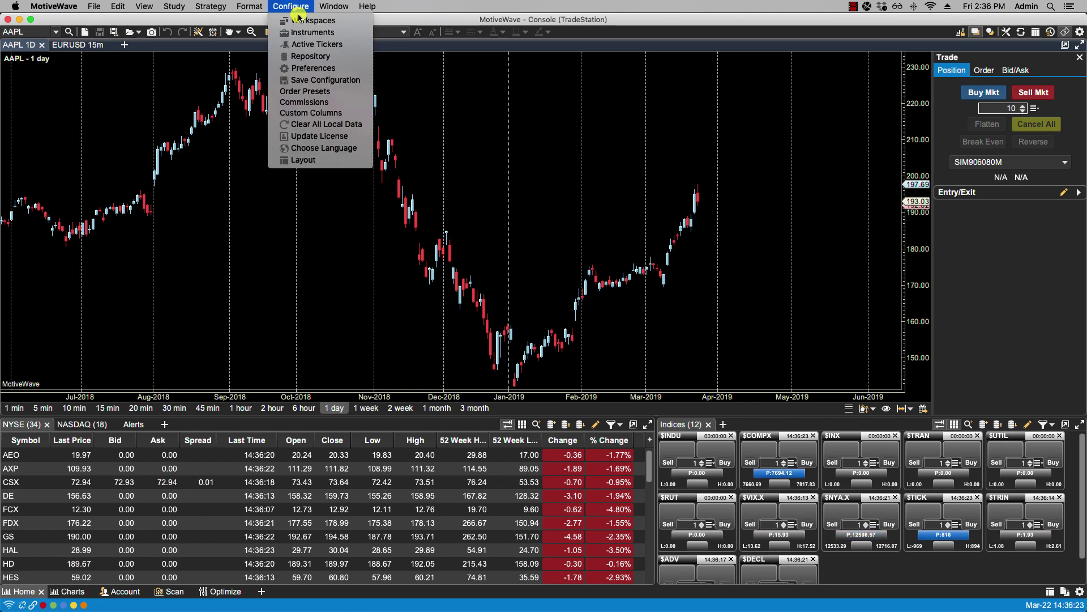
Step: Open Preferences › Trading Hours and edit the CME - Equity set
{"action": "left_click", "coordinate": [305, 68]}
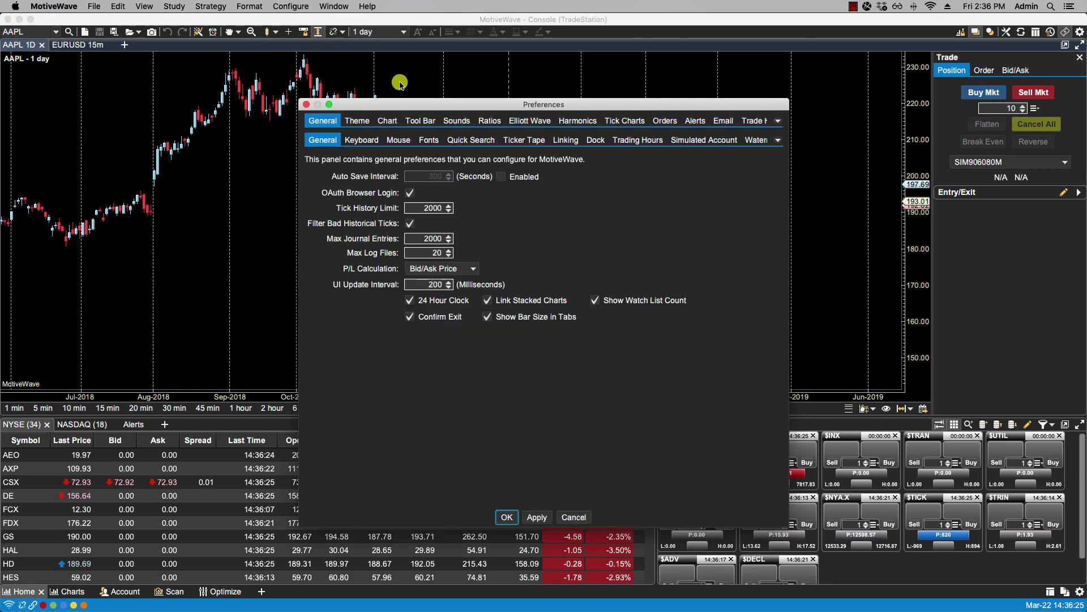
{"action": "left_click", "coordinate": [631, 140]}
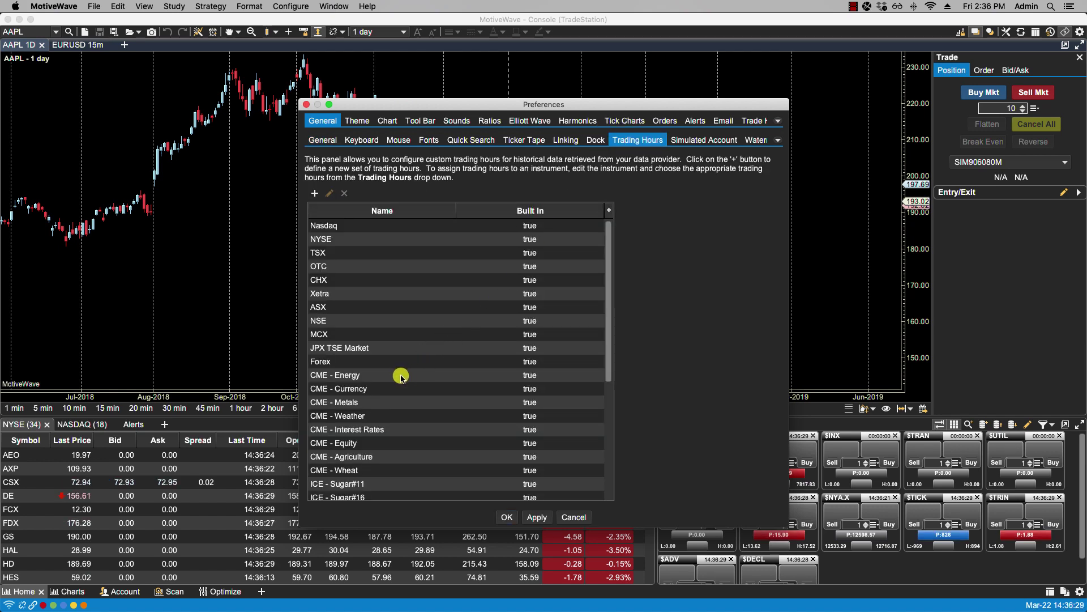
{"action": "left_click", "coordinate": [377, 444]}
{"action": "left_click", "coordinate": [330, 196]}
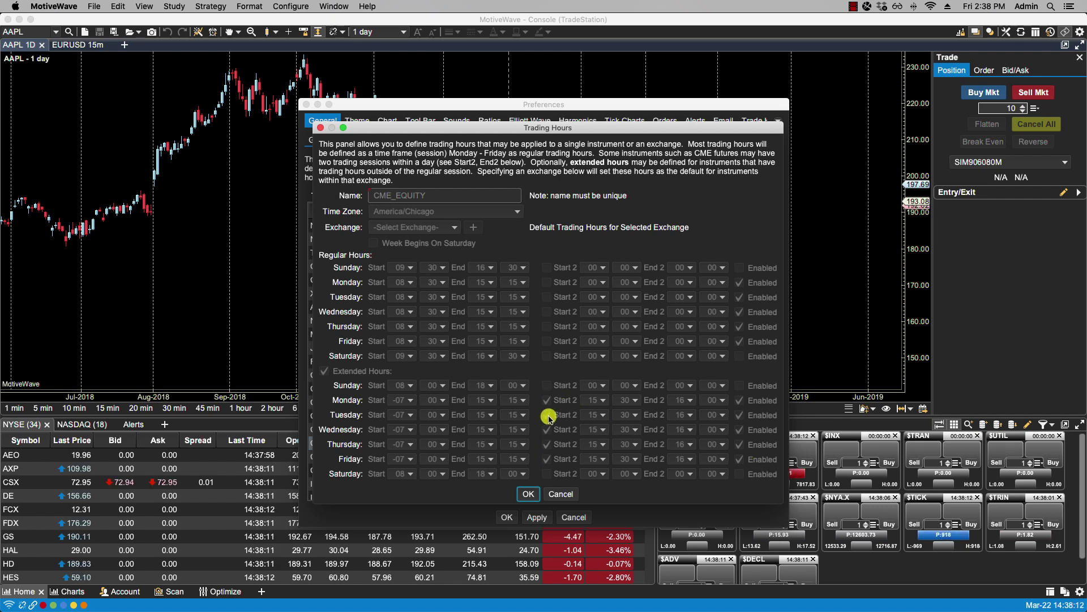
{"action": "left_click", "coordinate": [528, 495]}
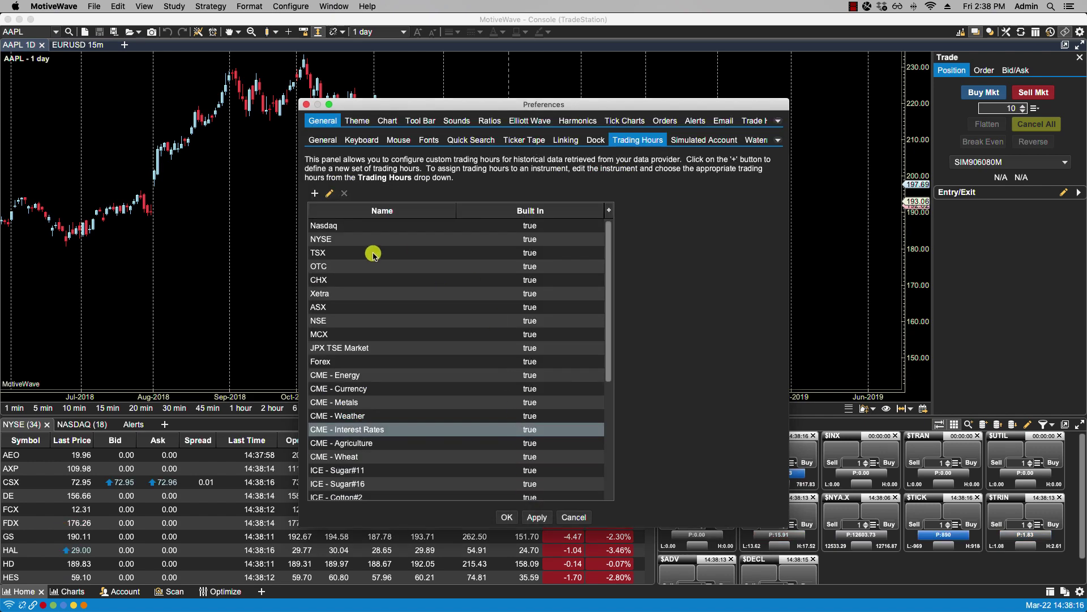
Step: Create a new trading hours set named 'MyHours' with Extended Hours enabled and save it
{"action": "left_click", "coordinate": [314, 195]}
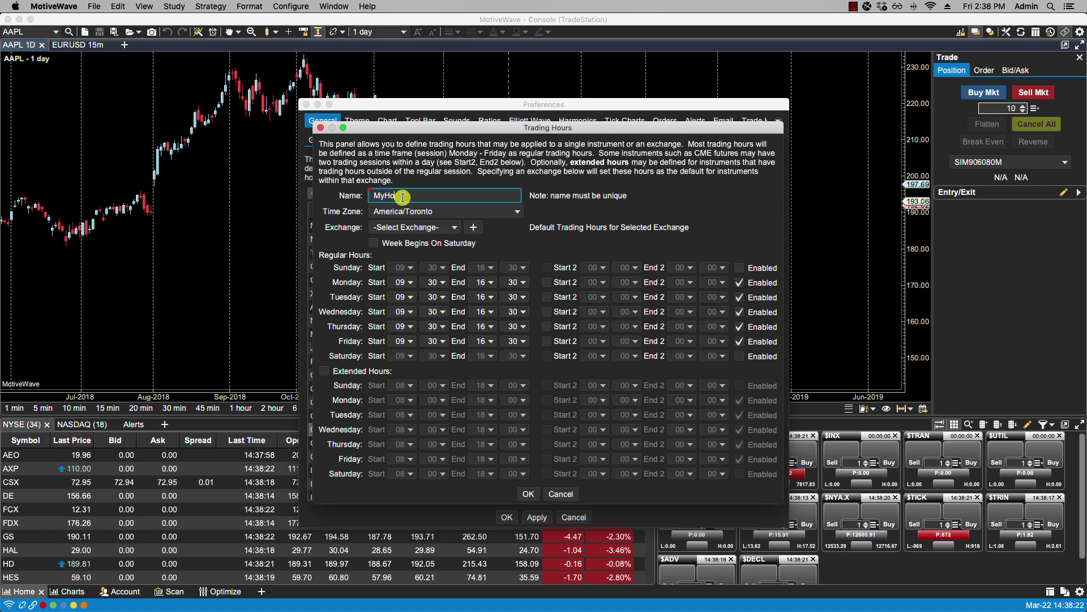
{"action": "type", "text": "MyHours"}
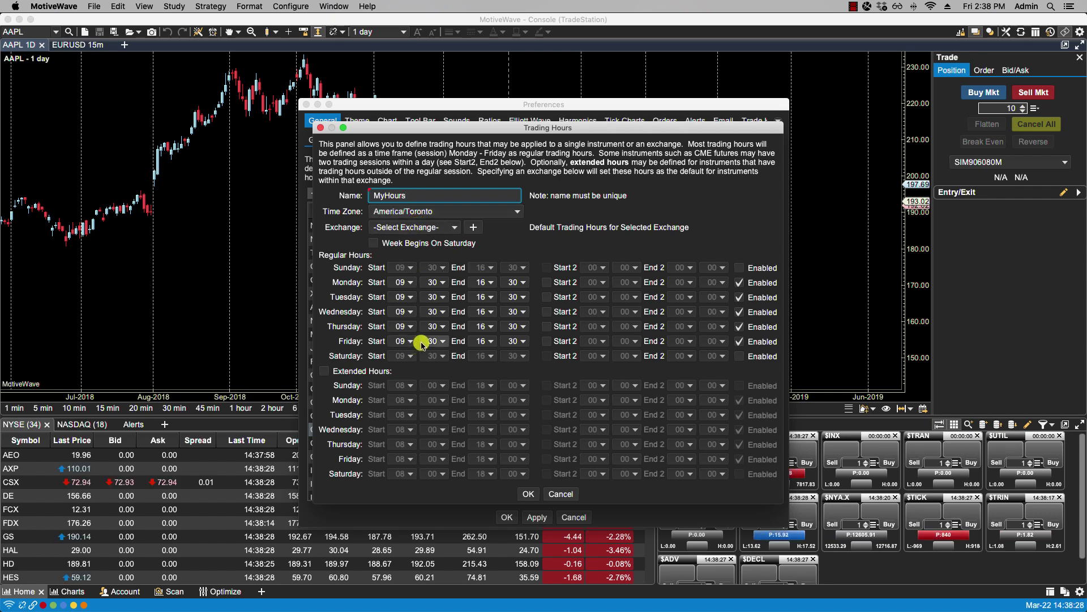
{"action": "left_click", "coordinate": [327, 372]}
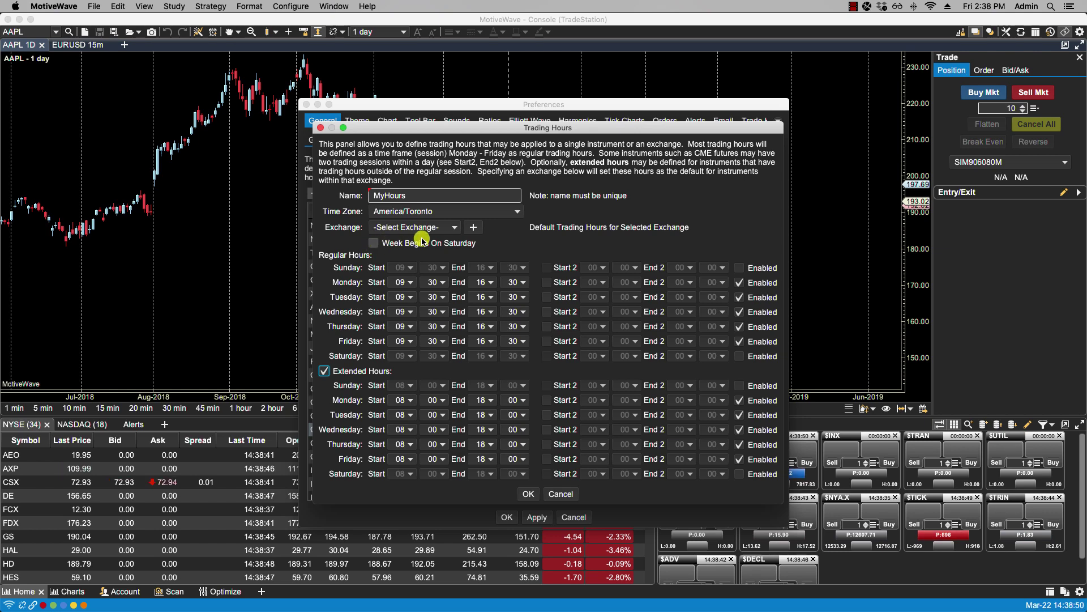
{"action": "left_click", "coordinate": [529, 493]}
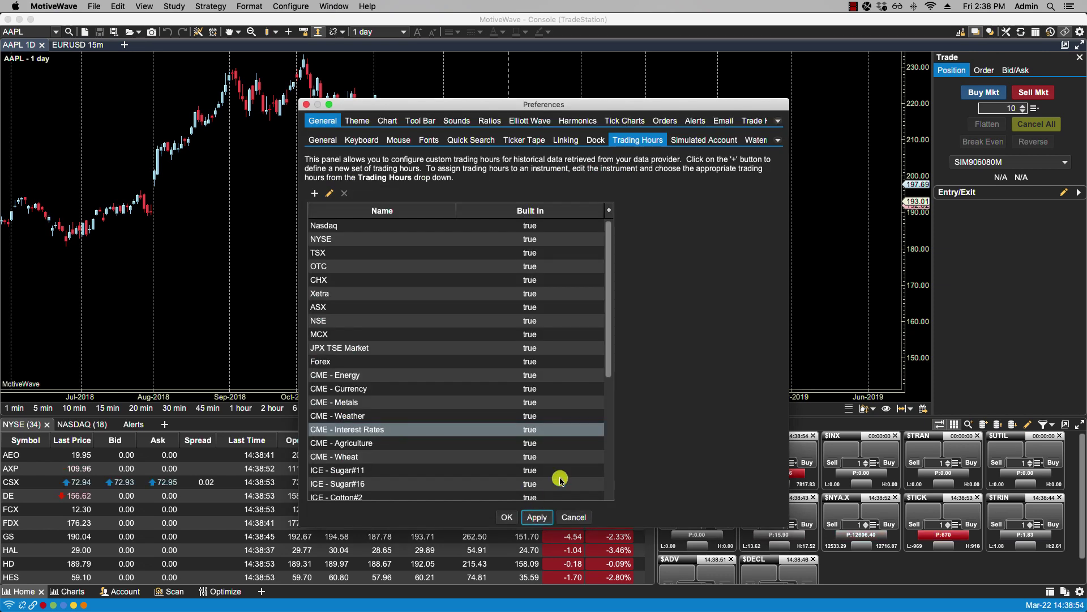
Step: Reopen MyHours to verify its settings, then close it unchanged
{"action": "left_click_drag", "start_coordinate": [605, 362], "coordinate": [610, 483]}
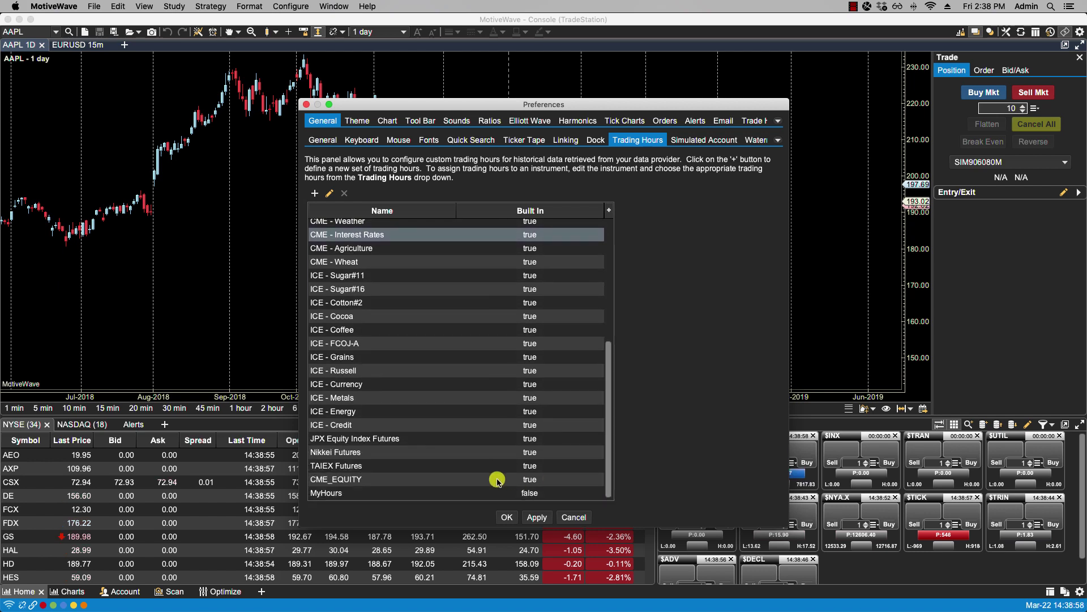
{"action": "left_click", "coordinate": [433, 493]}
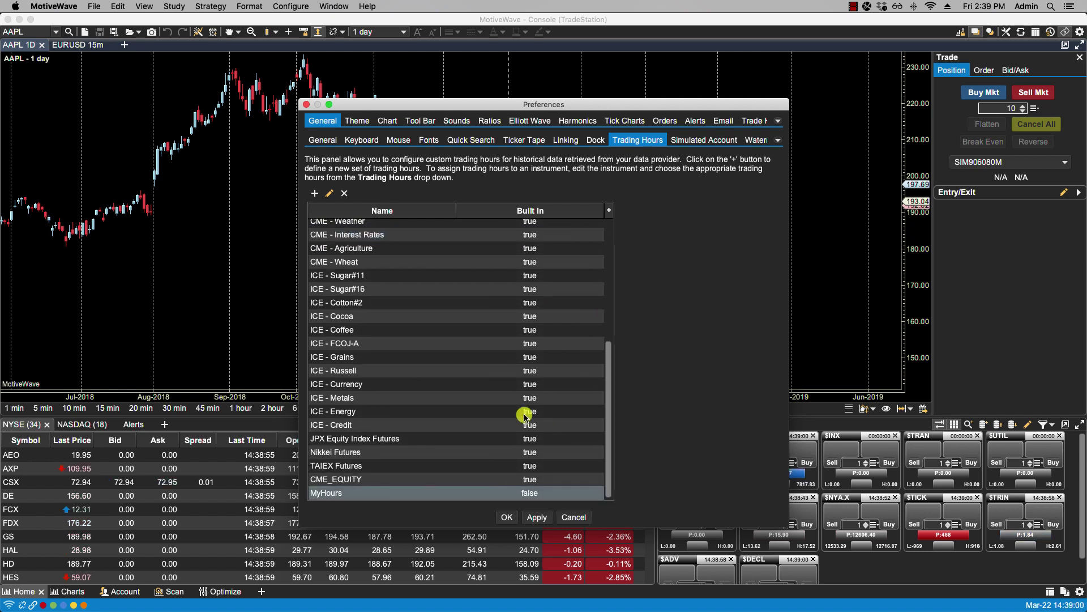
{"action": "left_click", "coordinate": [332, 194]}
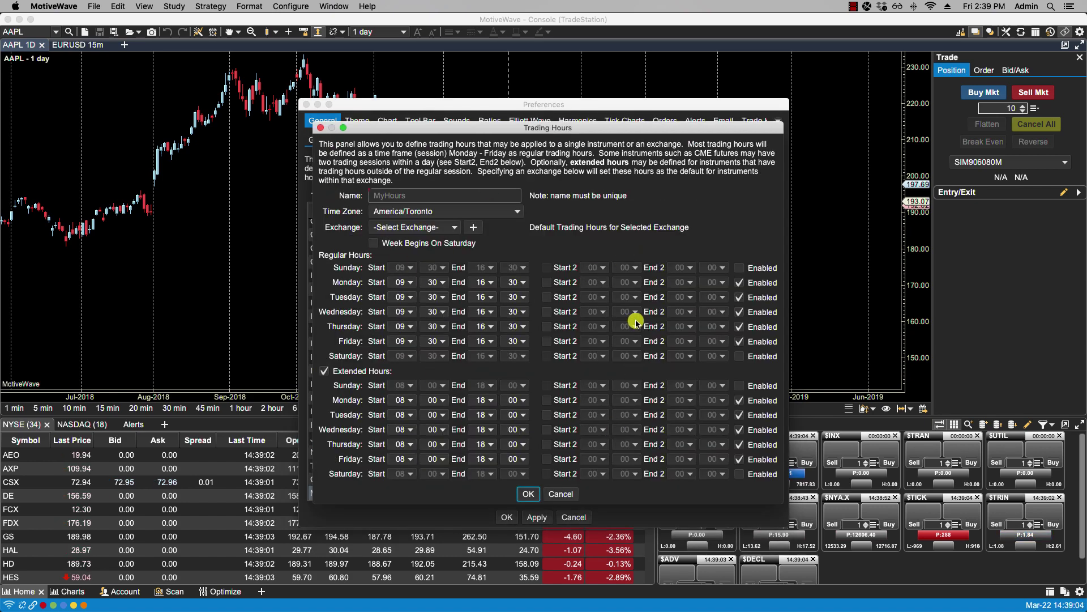
{"action": "left_click", "coordinate": [572, 495]}
Step: Switch AAPL's Advanced trading hours from Nasdaq to MyHours and save the instrument
{"action": "left_click", "coordinate": [575, 447]}
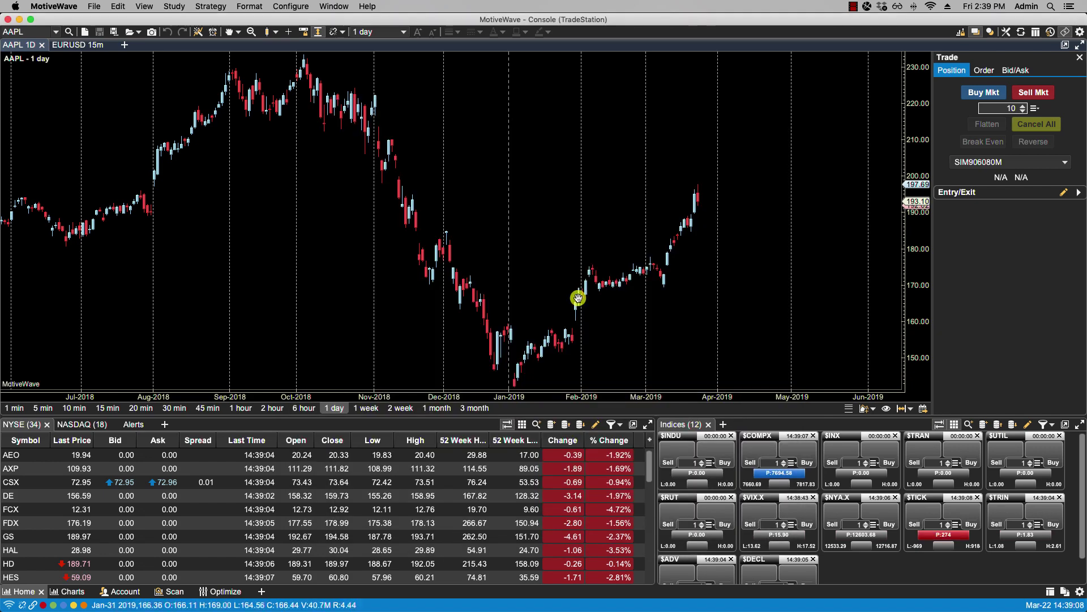
{"action": "right_click", "coordinate": [532, 129]}
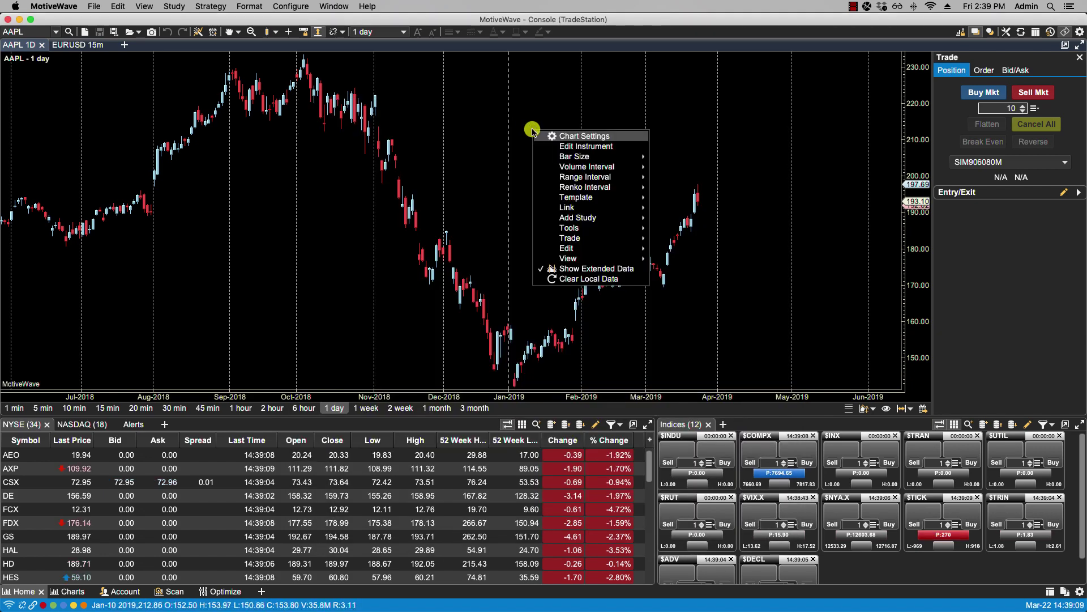
{"action": "left_click", "coordinate": [574, 146]}
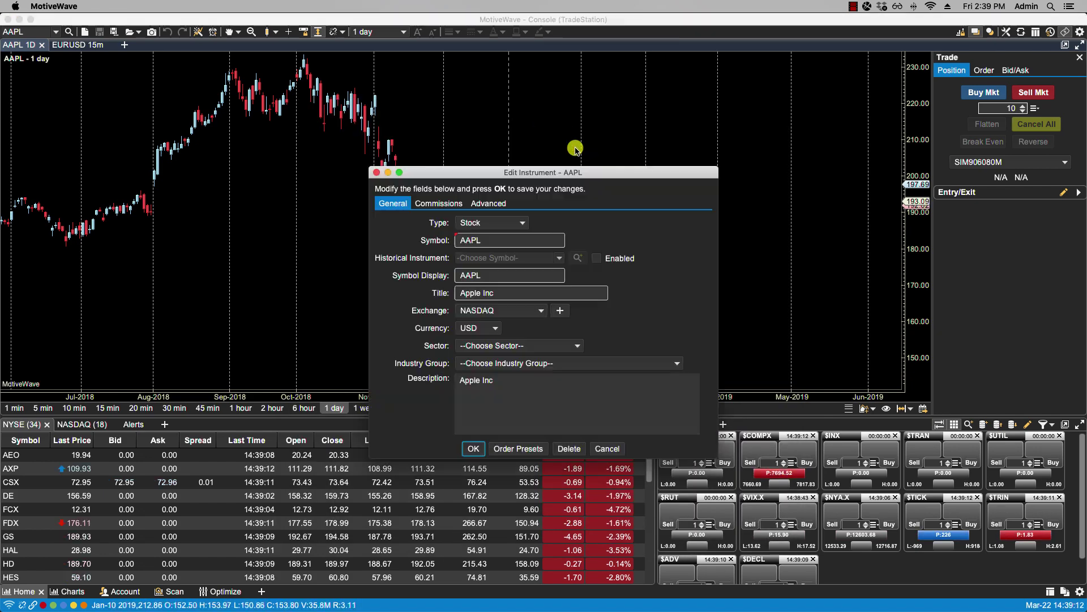
{"action": "left_click", "coordinate": [490, 203]}
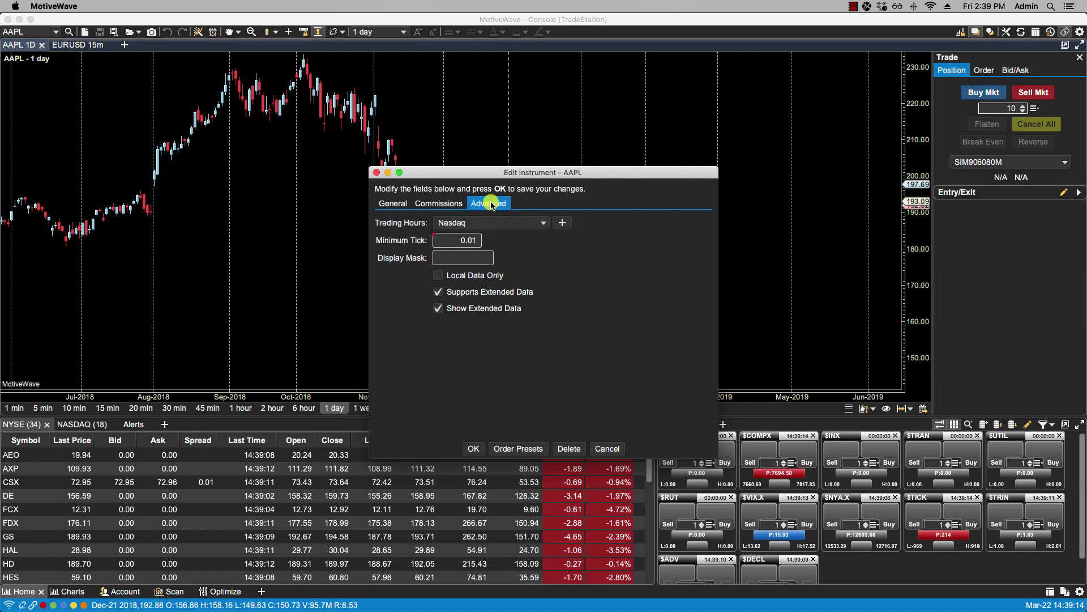
{"action": "left_click", "coordinate": [545, 225]}
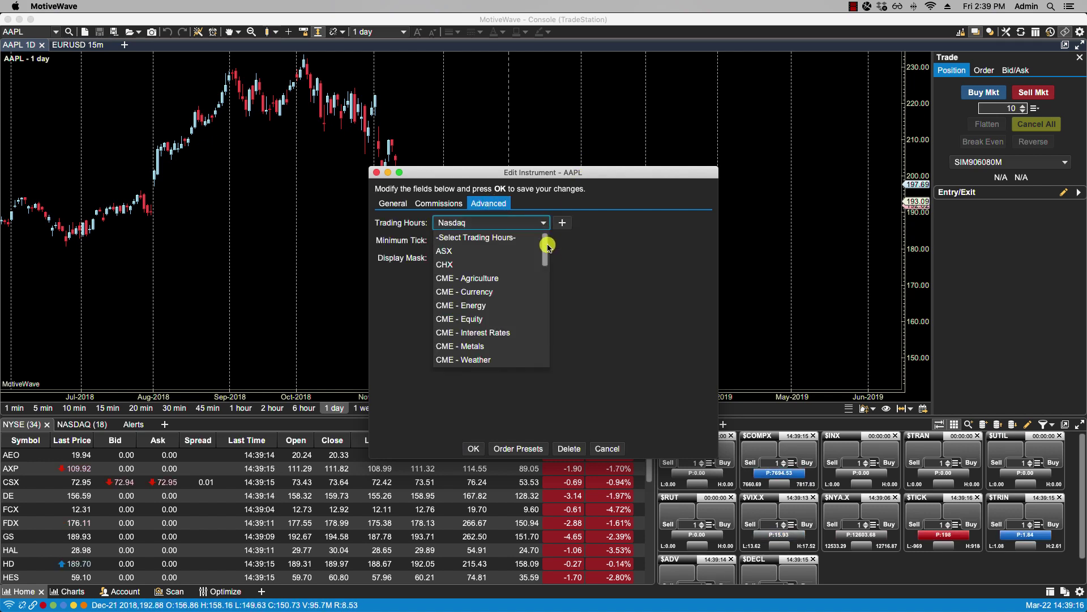
{"action": "left_click_drag", "start_coordinate": [548, 246], "coordinate": [553, 353]}
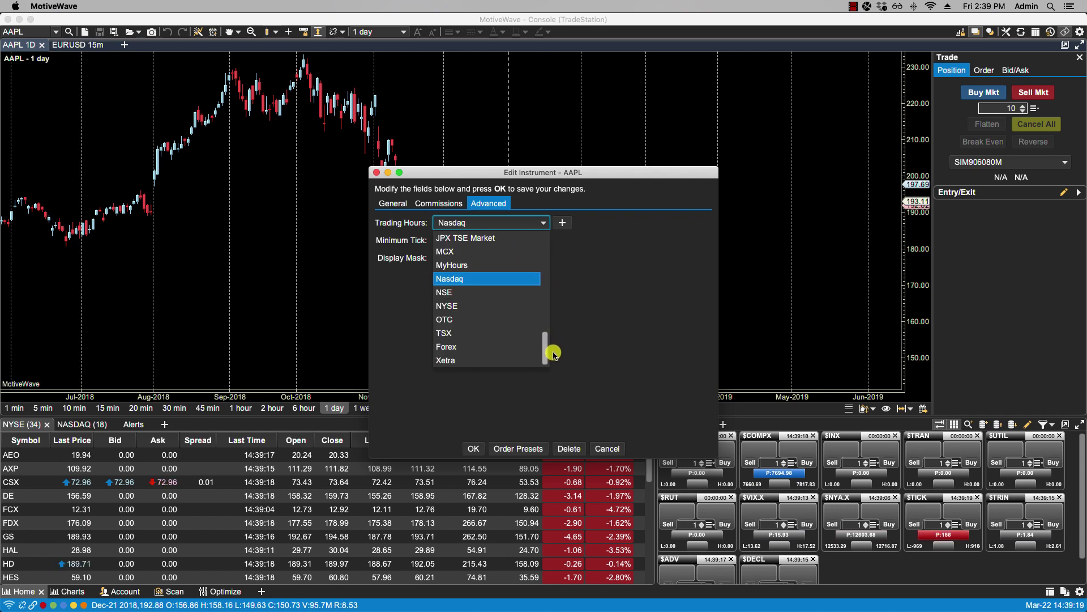
{"action": "left_click", "coordinate": [476, 273]}
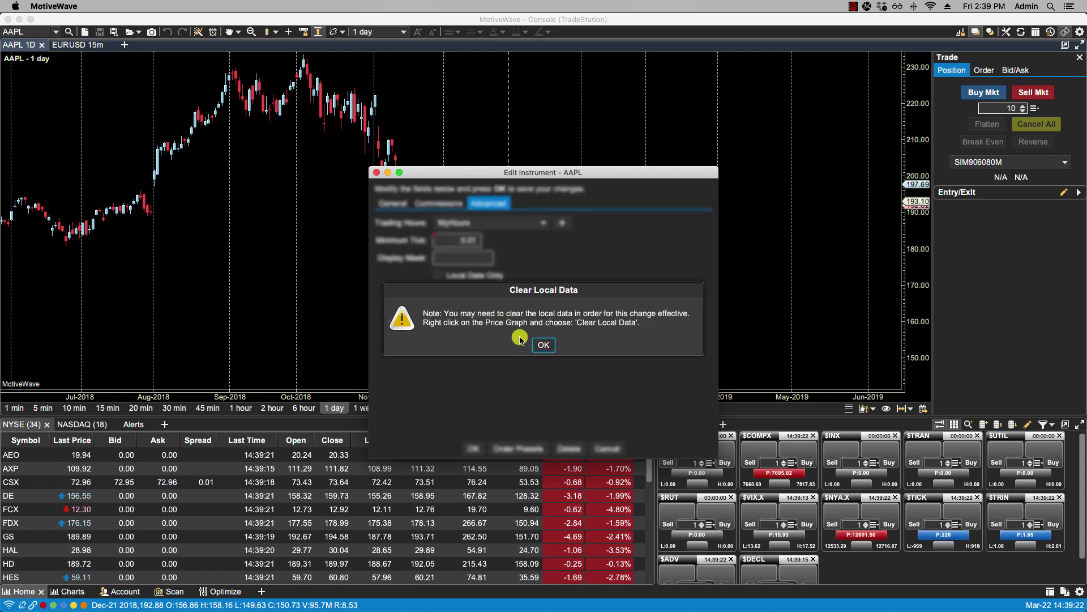
{"action": "left_click", "coordinate": [544, 345]}
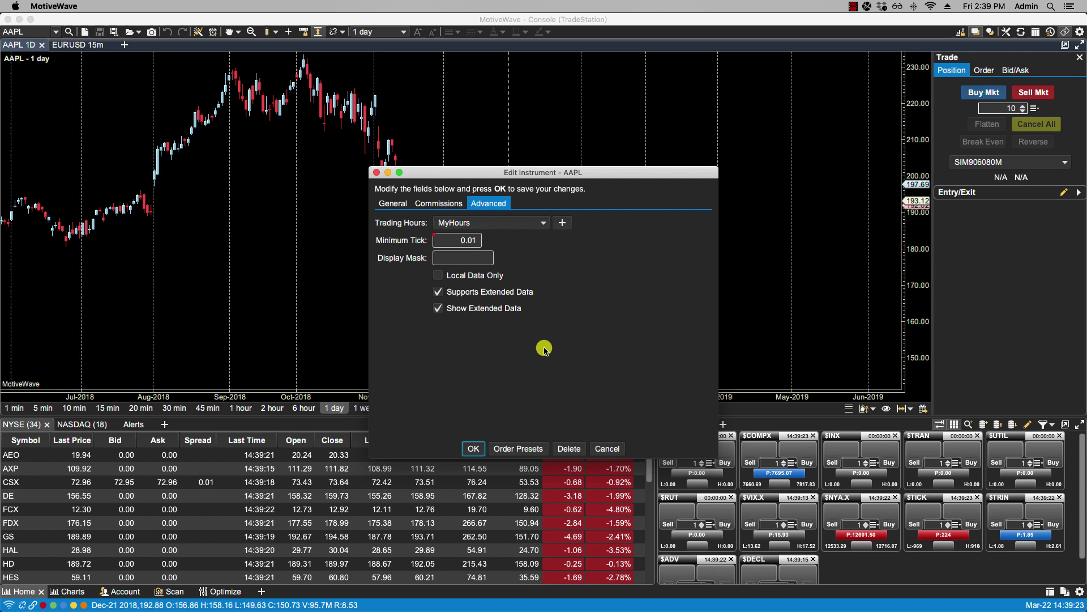
{"action": "left_click", "coordinate": [475, 447]}
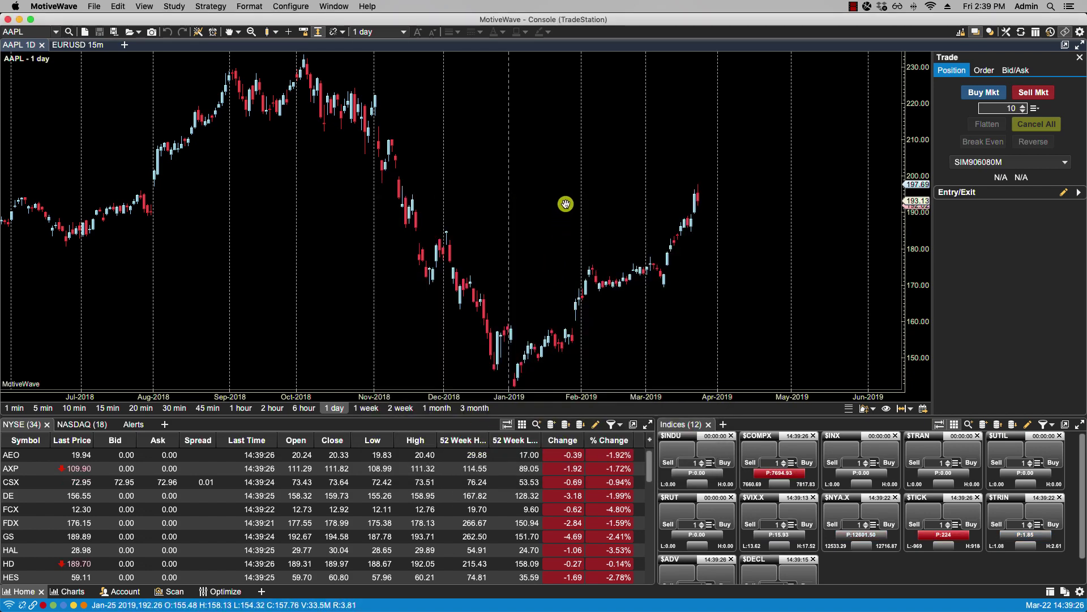